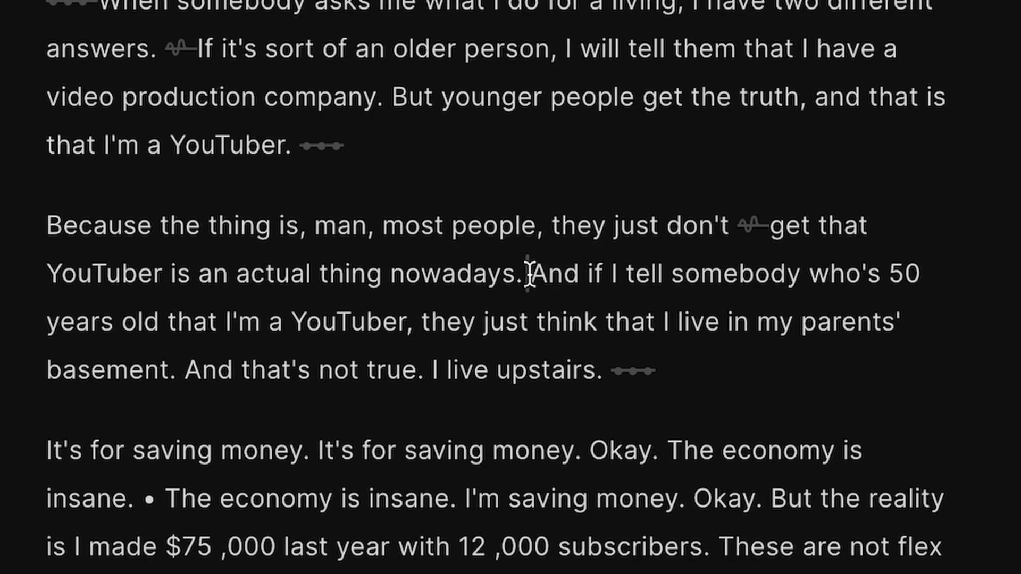
- Select a sentence in the transcript
drag(529, 274, 647, 381)
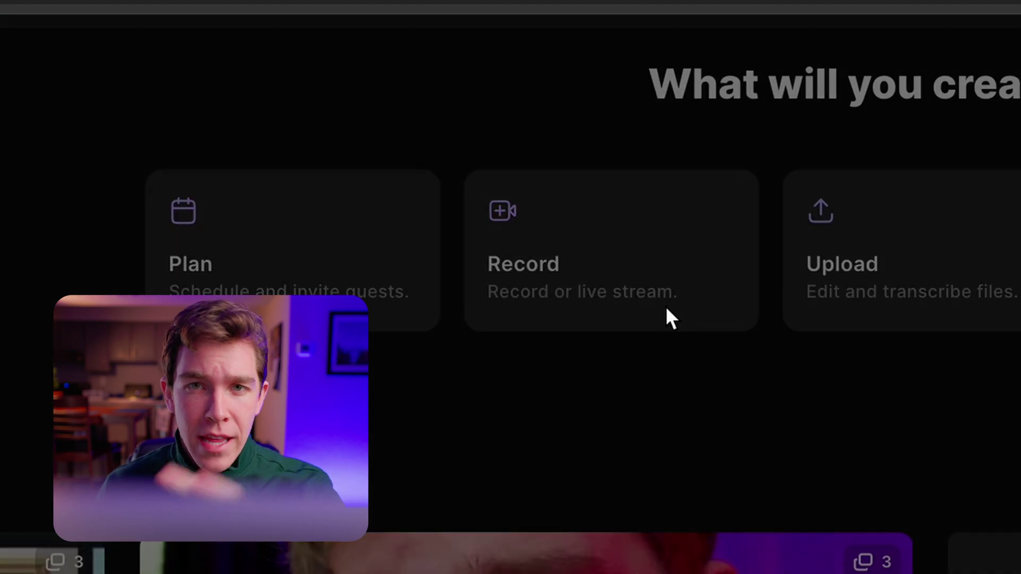
- Upload the Riverside Demo video as a one-speaker project and select the false start in its transcript
click(666, 309)
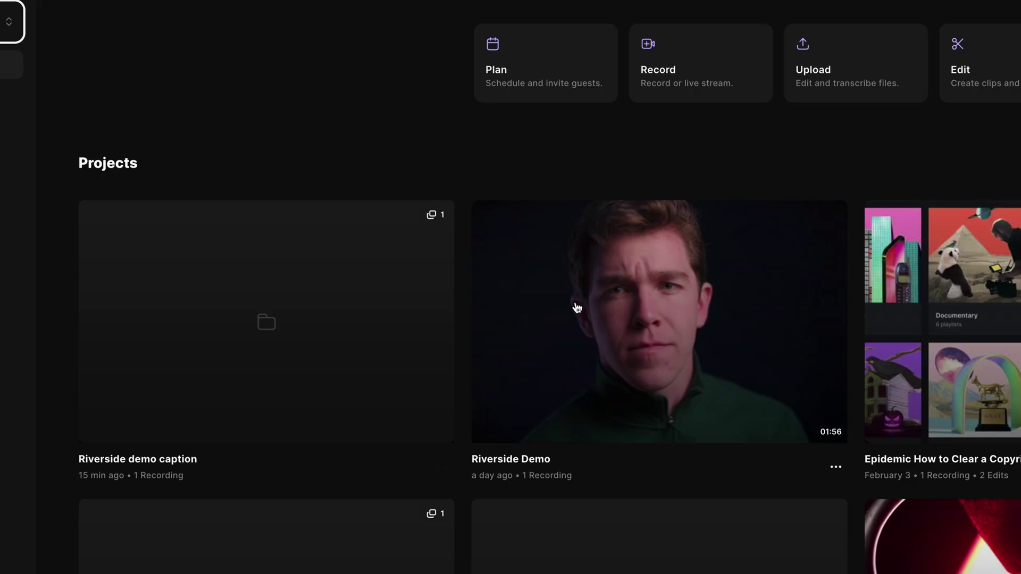
click(577, 308)
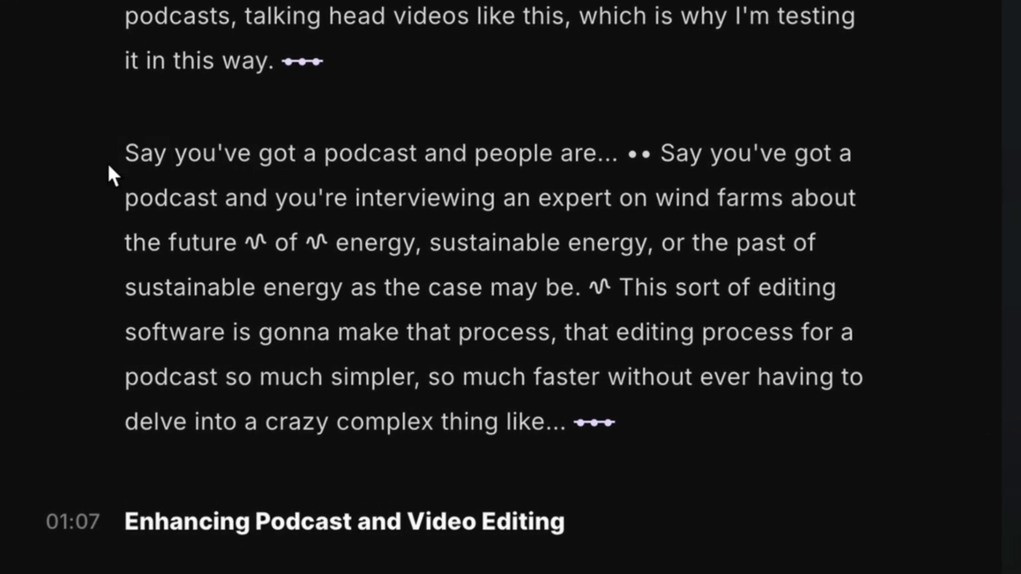
drag(114, 160, 636, 164)
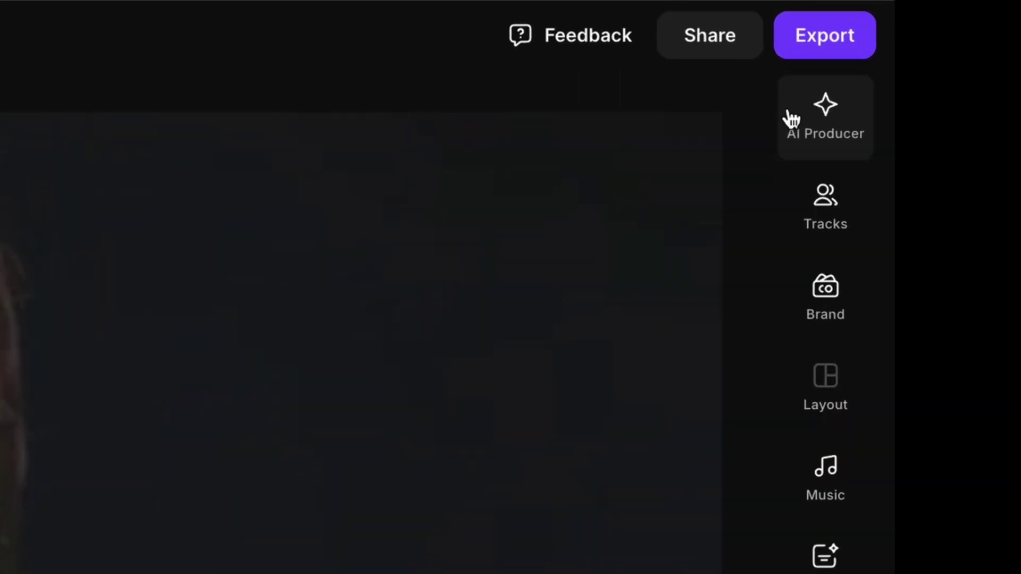
- Remove the six detected pauses at Balanced pace, then select the repeated false-start sentence
click(990, 71)
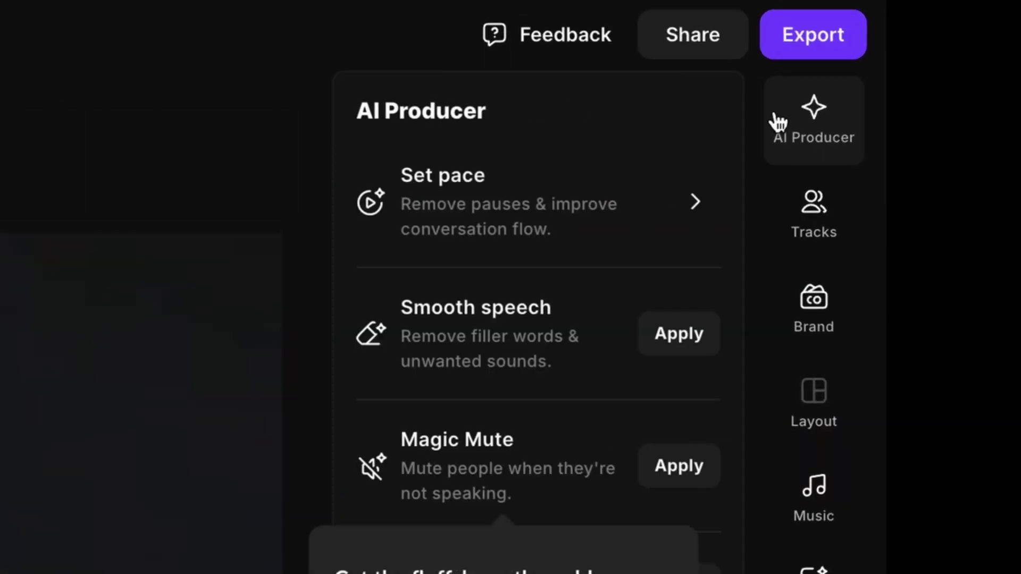
click(662, 226)
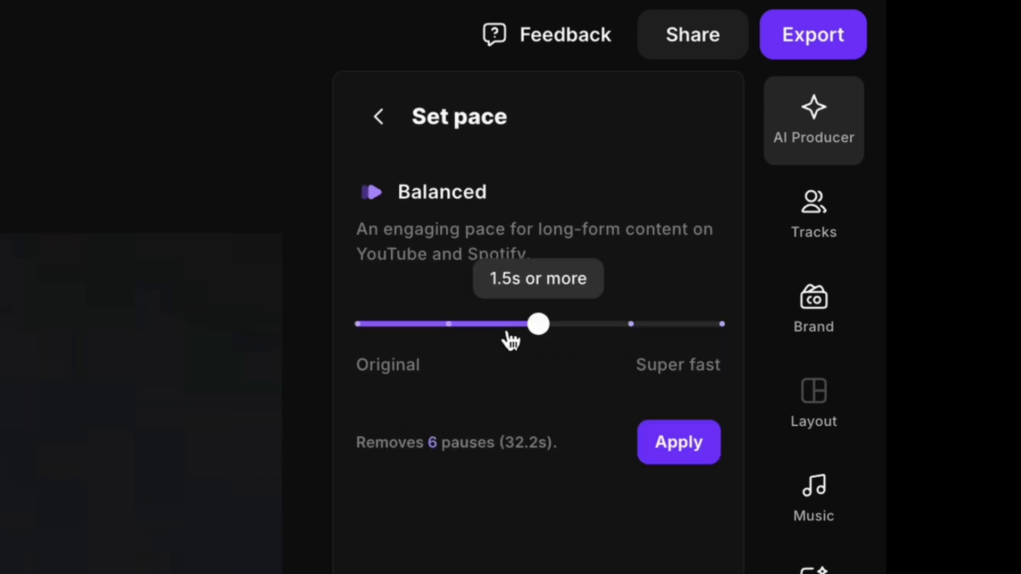
click(679, 442)
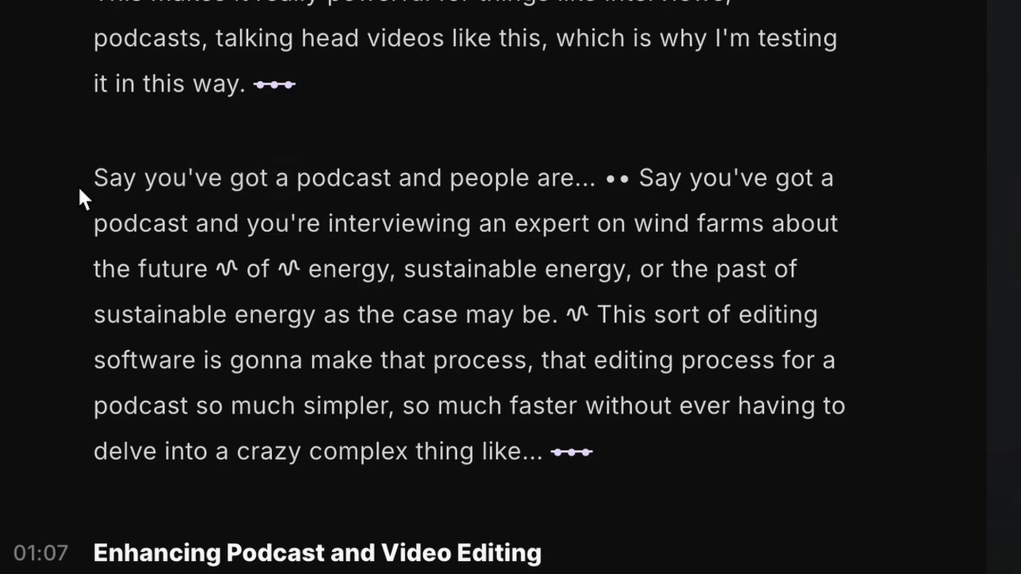
drag(79, 189, 548, 196)
drag(612, 192, 615, 192)
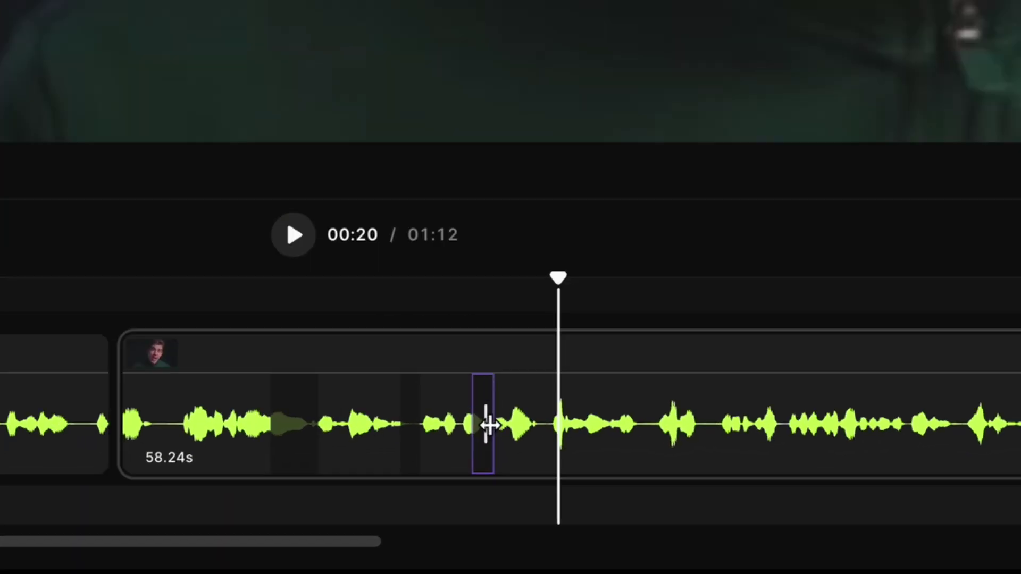
- Trim the second clip's start at the clip join, making it just under a second shorter
click(488, 425)
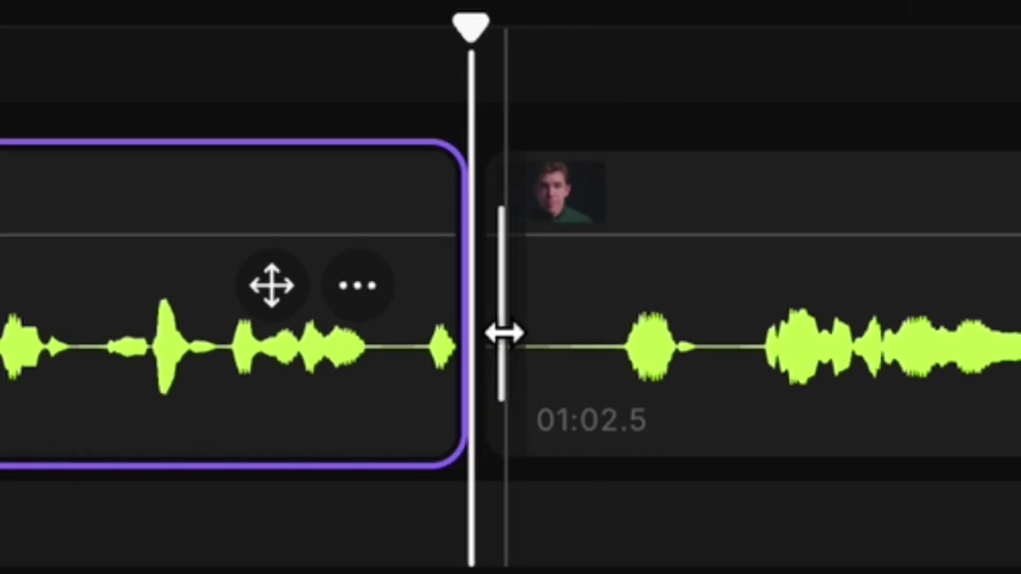
drag(498, 343, 632, 346)
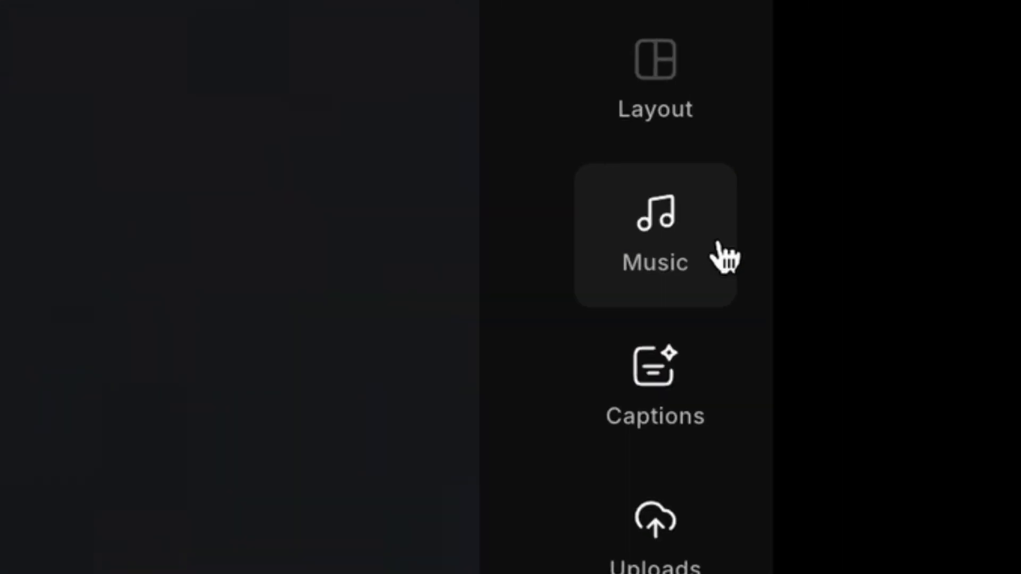
- Add a downloaded MP3 music track from the Downloads folder to the project
click(1000, 178)
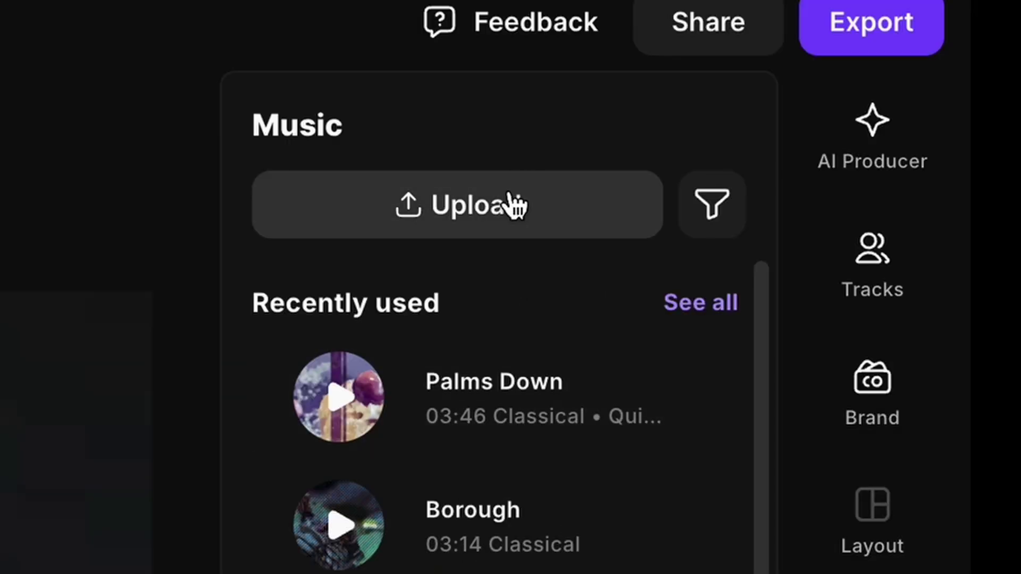
click(513, 206)
click(924, 85)
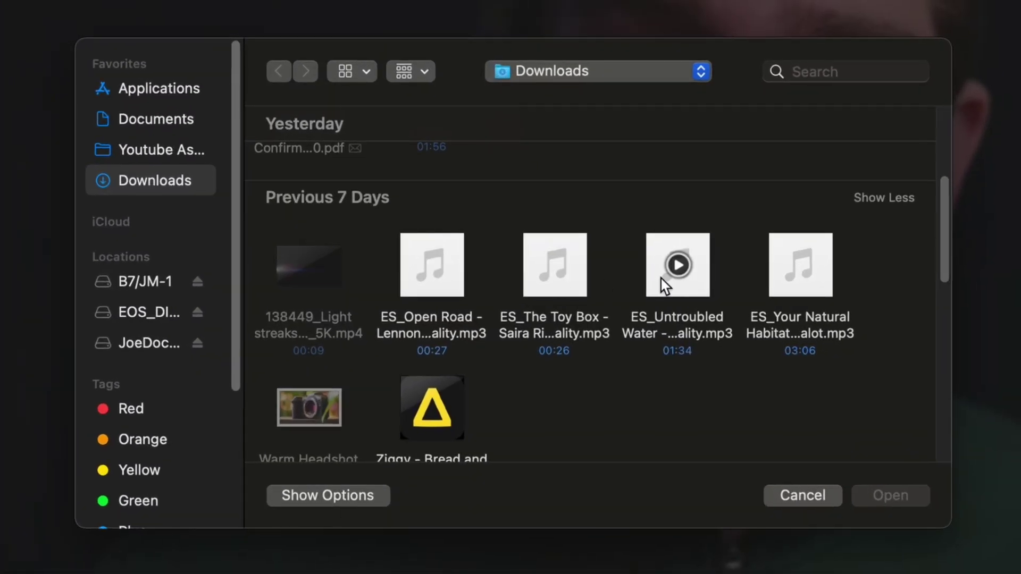
double_click(664, 285)
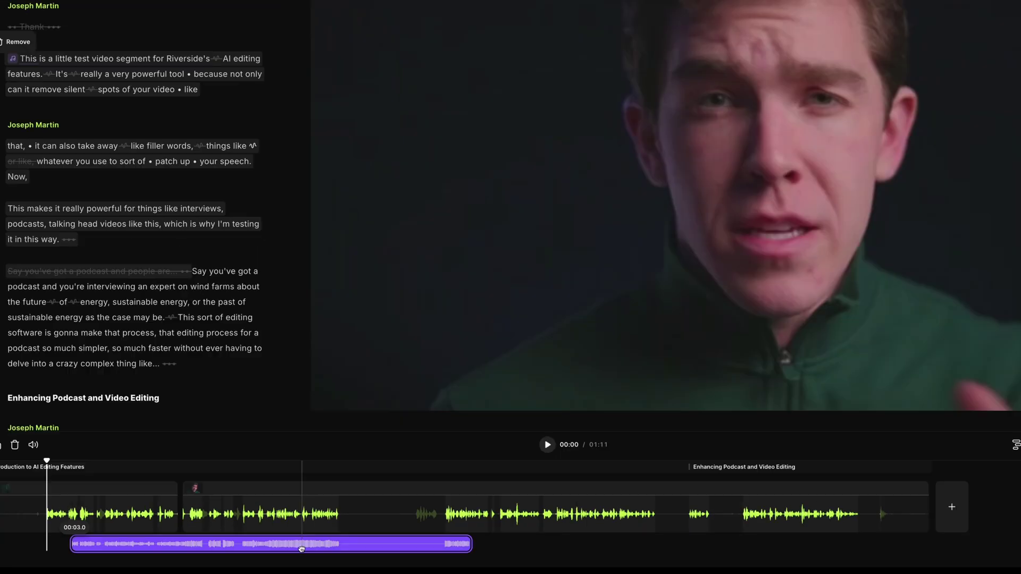
- Shift the music clip later on the timeline and lower its volume to 66%
drag(283, 564, 767, 556)
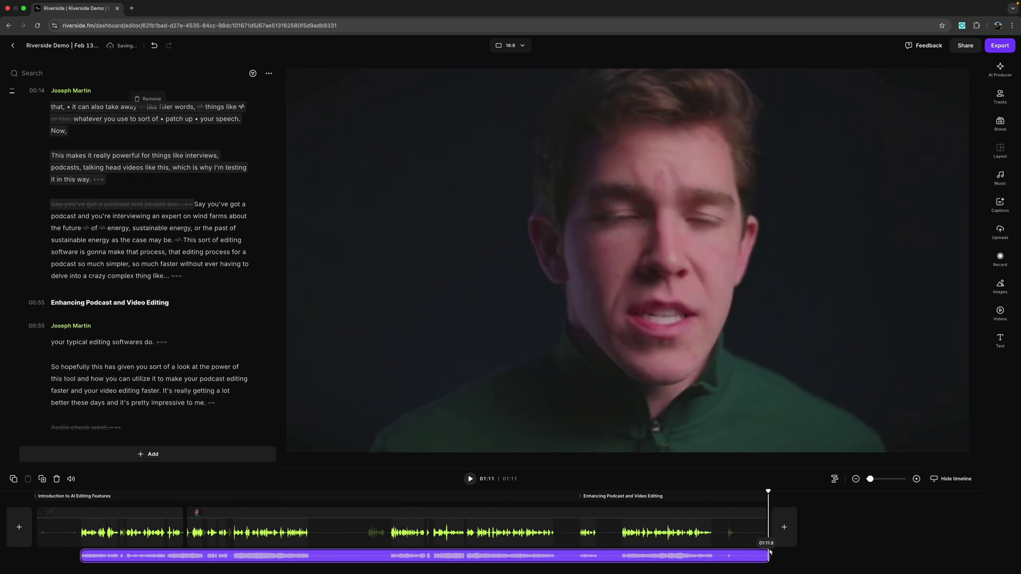
click(759, 556)
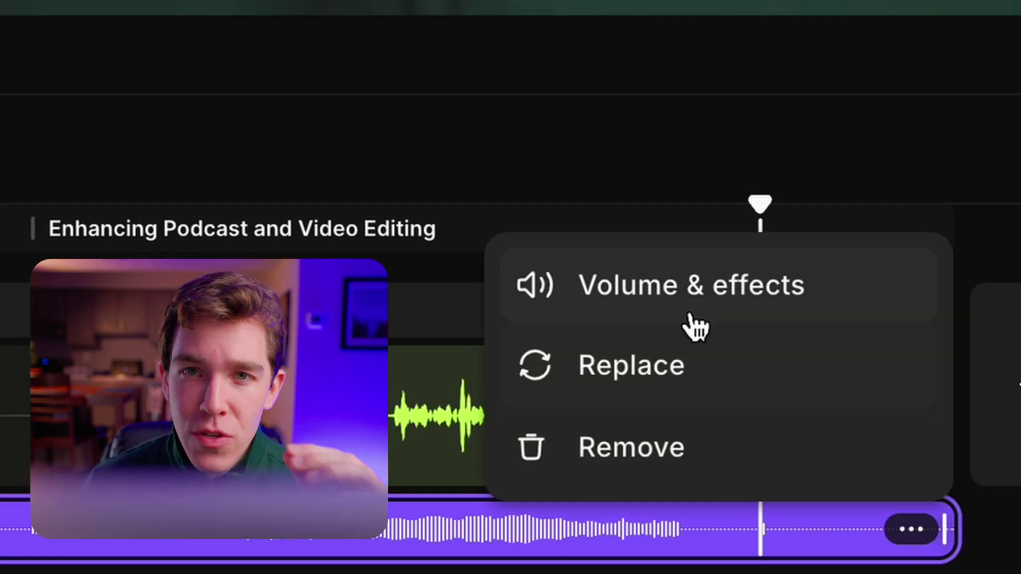
click(697, 318)
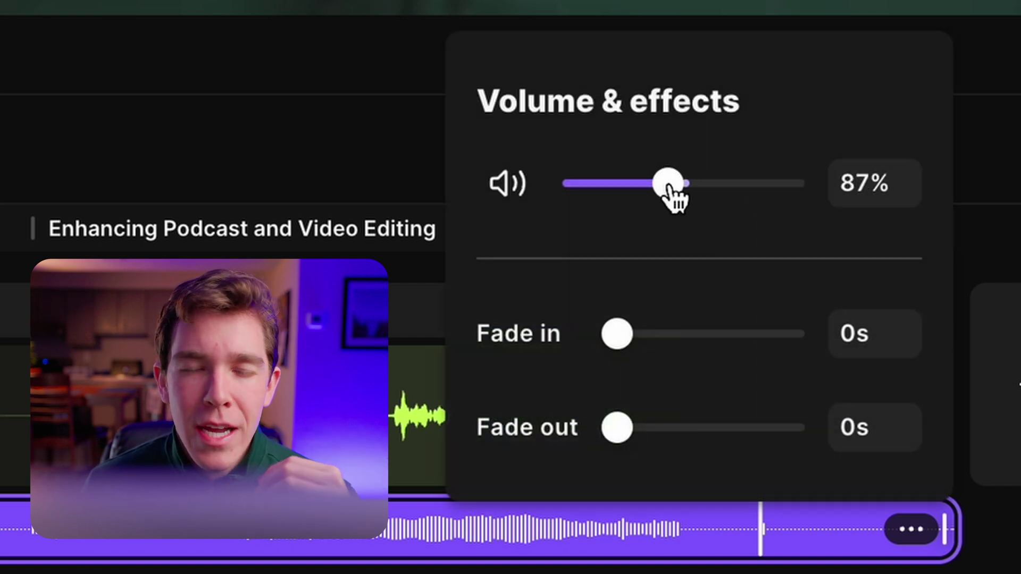
drag(674, 197, 646, 197)
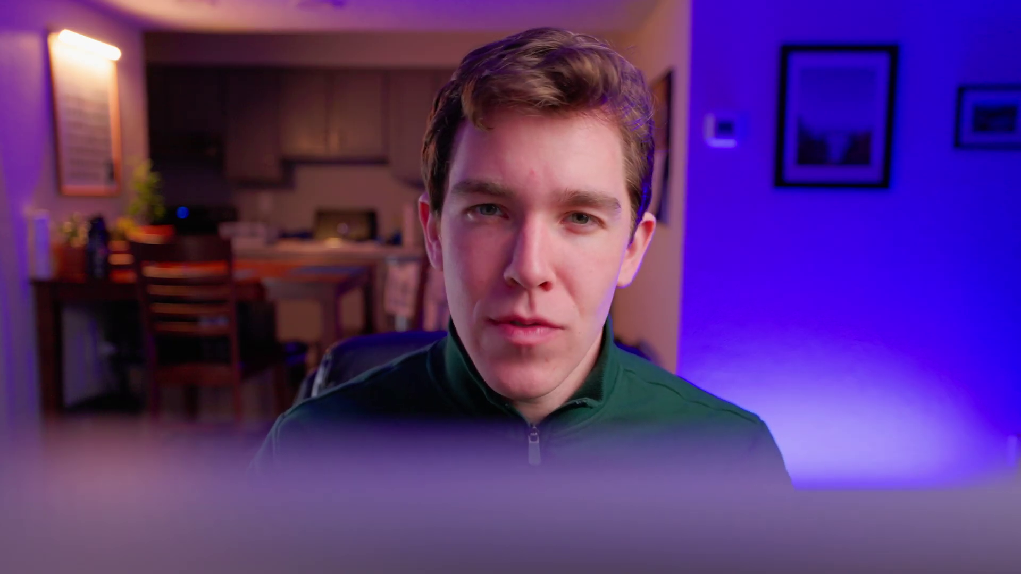
- Fade the music in over 2 seconds
drag(468, 354, 520, 366)
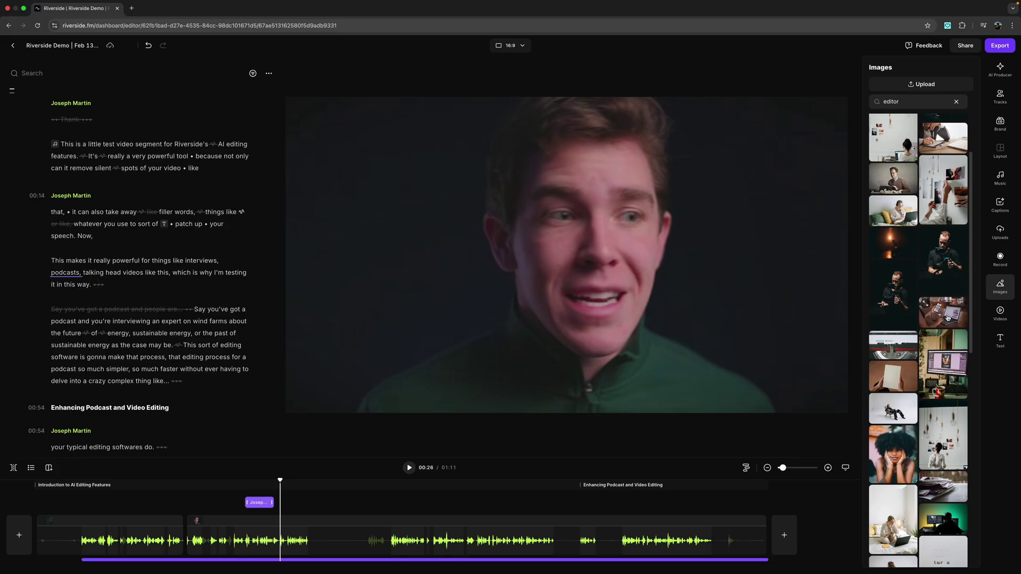
- Add the laptop-and-phone image as an overlay centred on the video frame
click(947, 318)
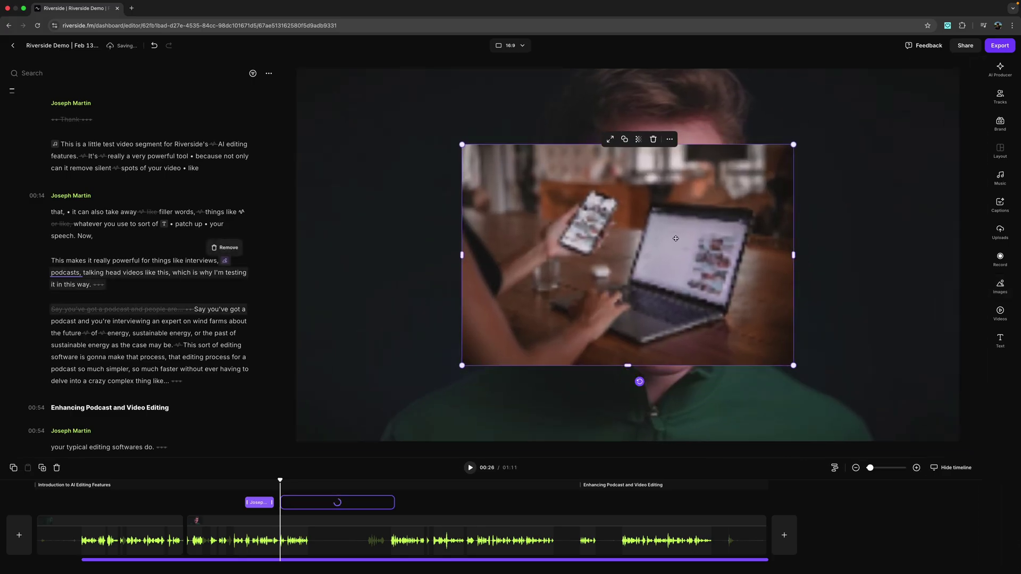
drag(656, 268, 646, 267)
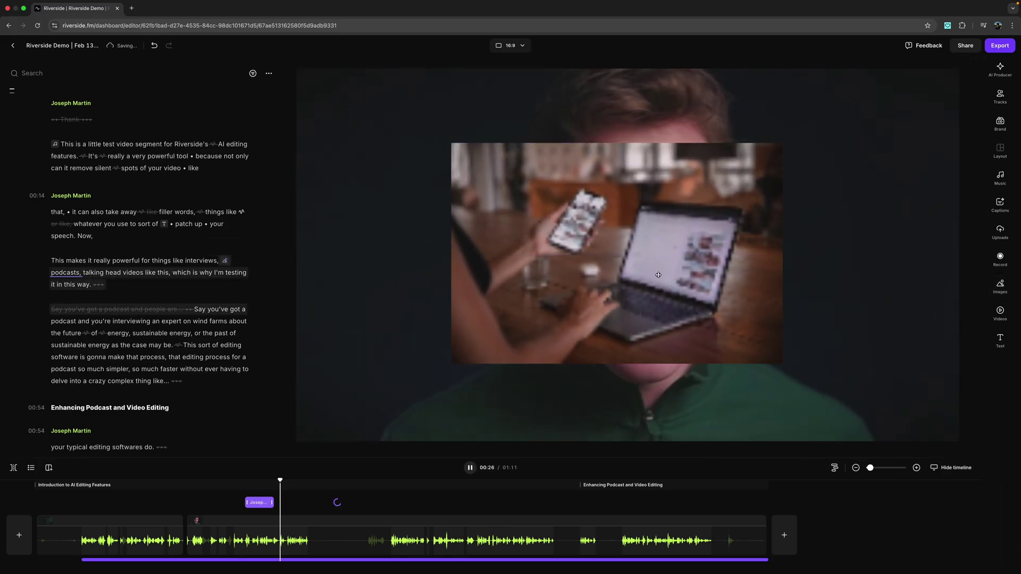
click(999, 312)
- Browse for a video to upload, then select the passage about interviewing a wind-farm expert
click(939, 83)
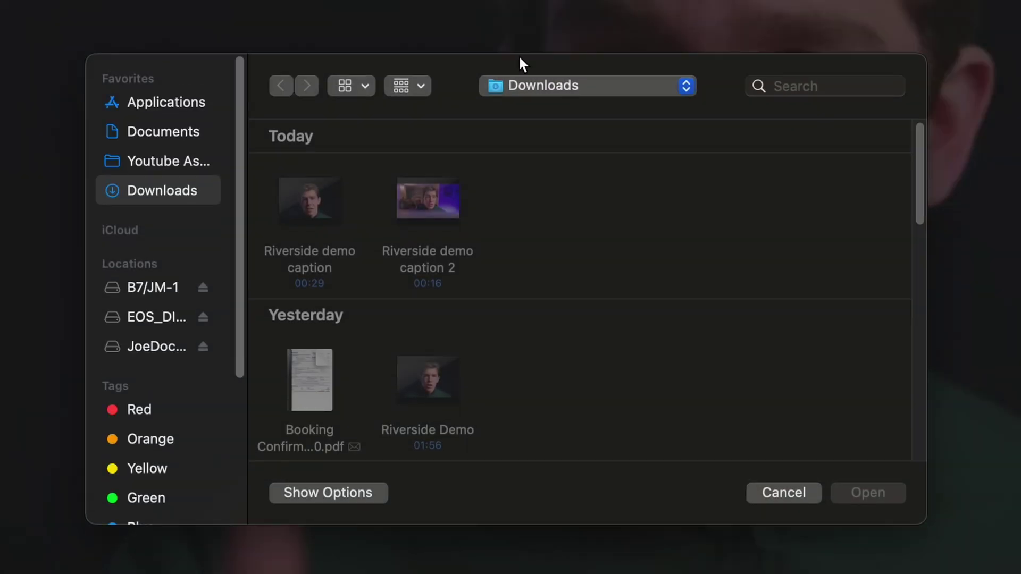
scroll(553, 266, down, 4)
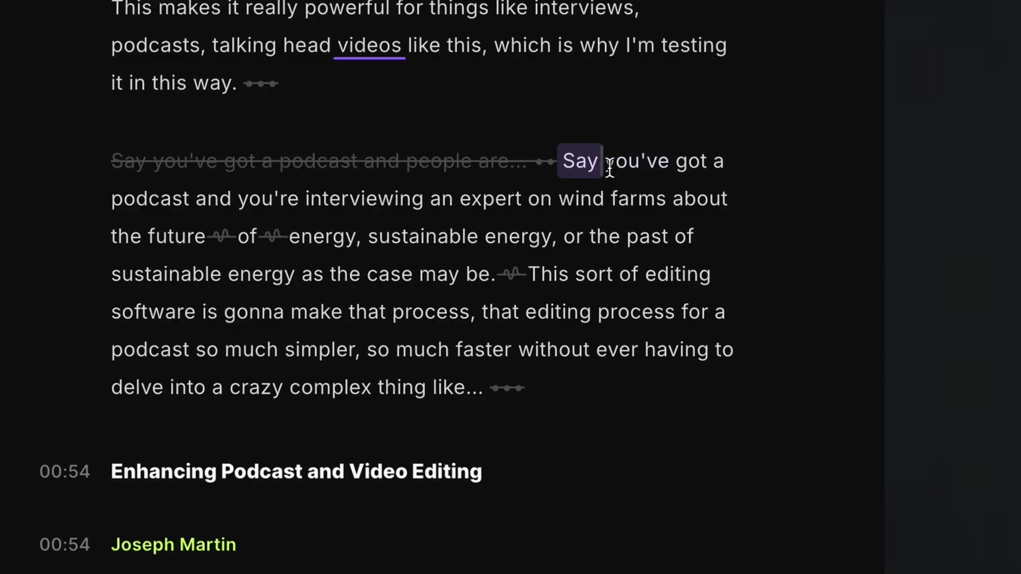
drag(608, 164, 472, 276)
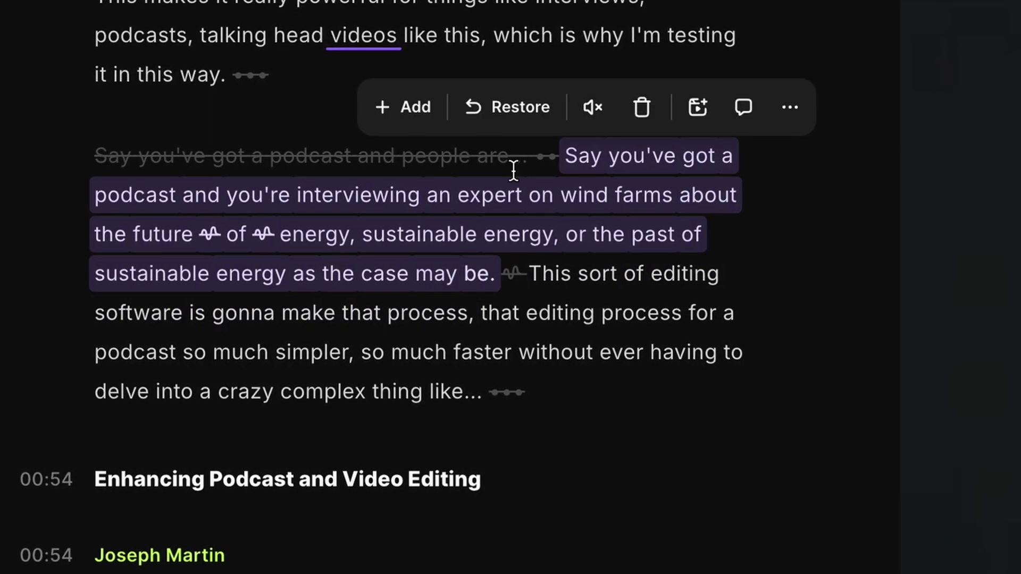
- Place a wind-turbine image from Smart suggestions over the wind-farm expert passage
click(409, 114)
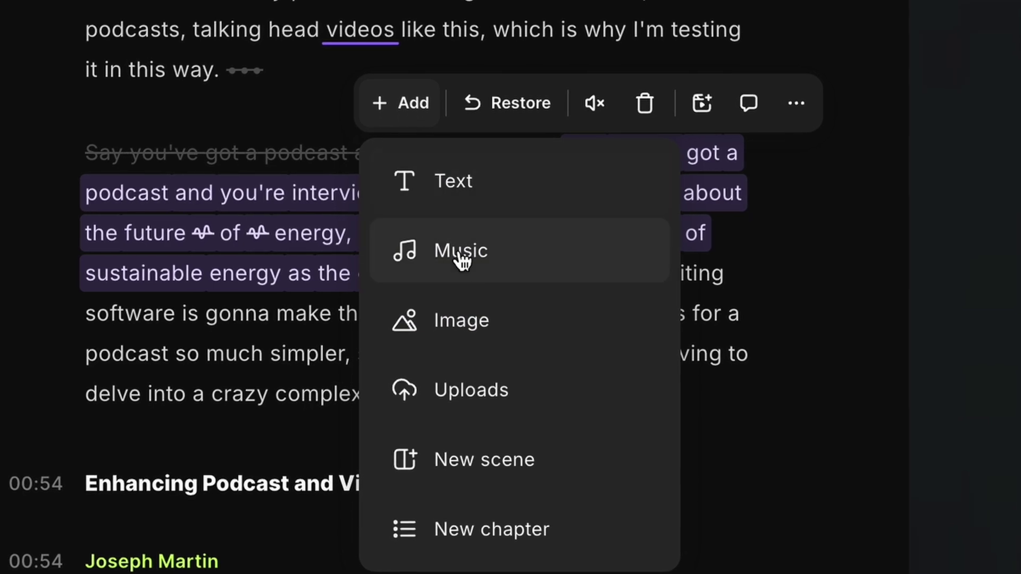
click(478, 325)
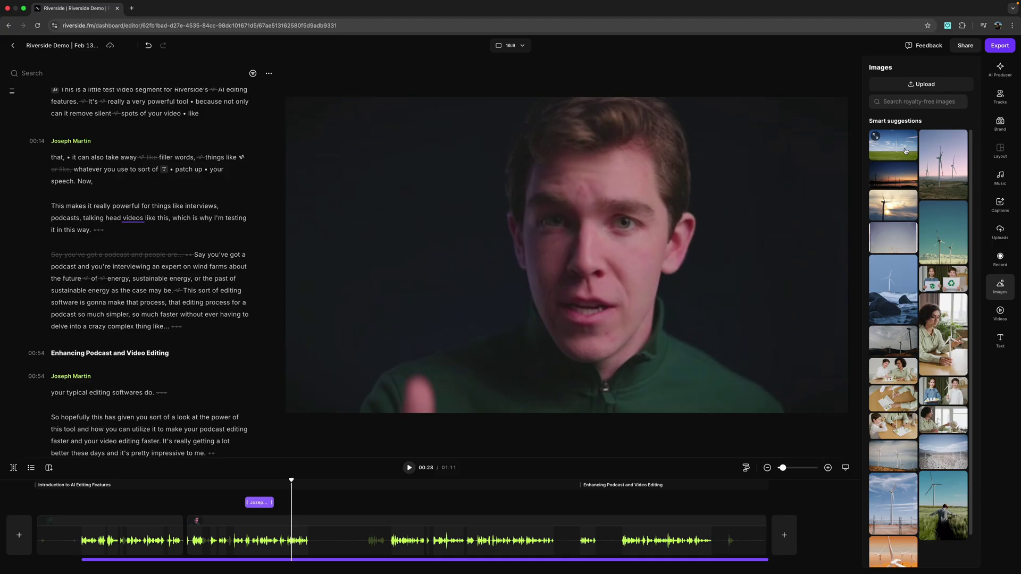
click(633, 293)
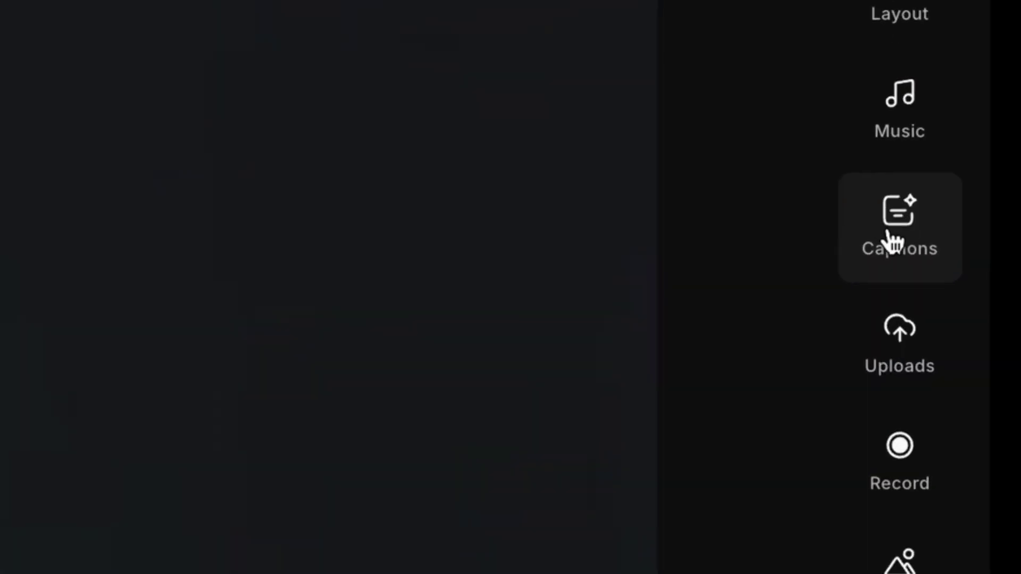
- Apply the purple word-highlight caption style in white Poppins Bold with the active word scaled up
click(920, 242)
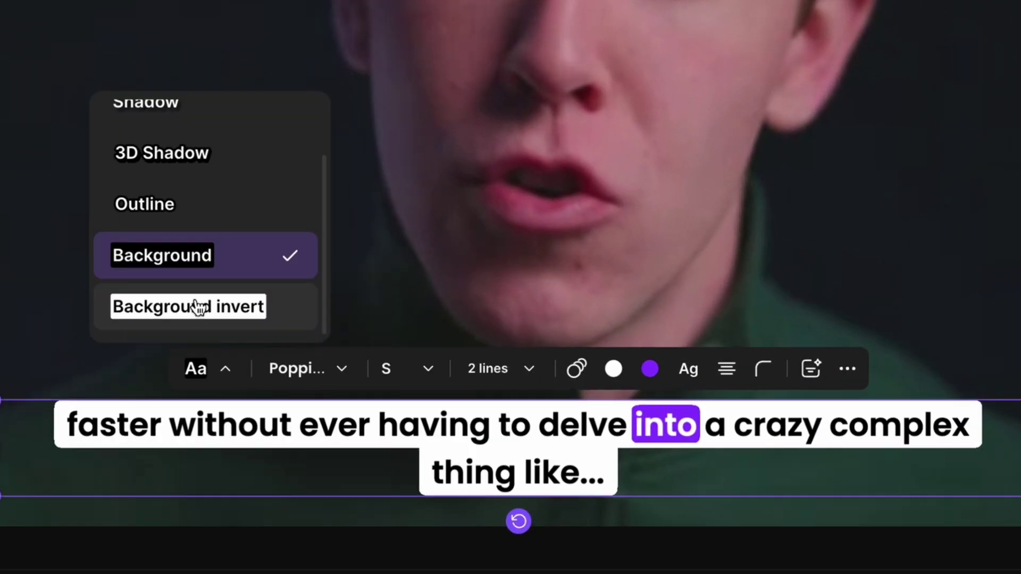
click(297, 369)
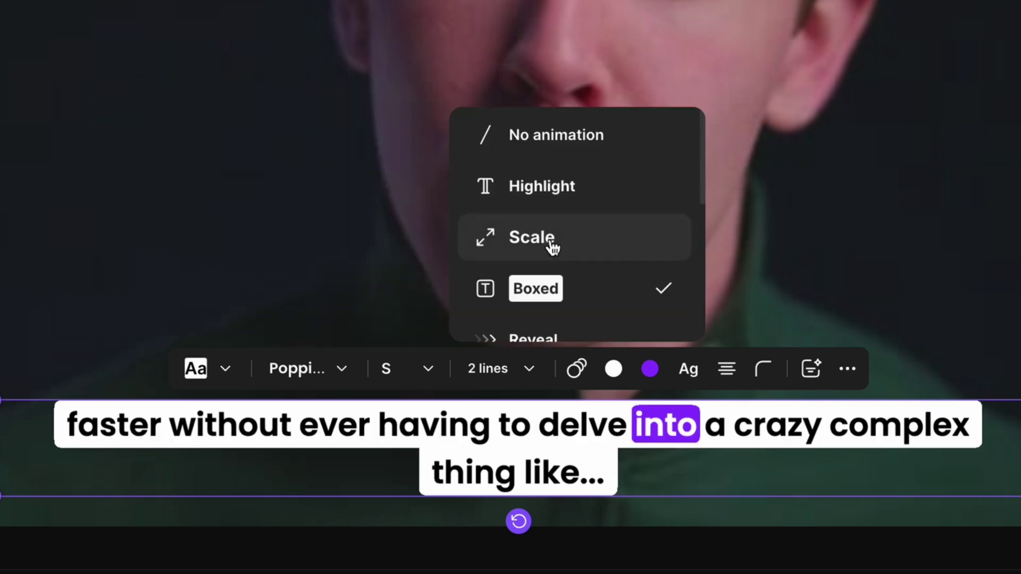
click(553, 247)
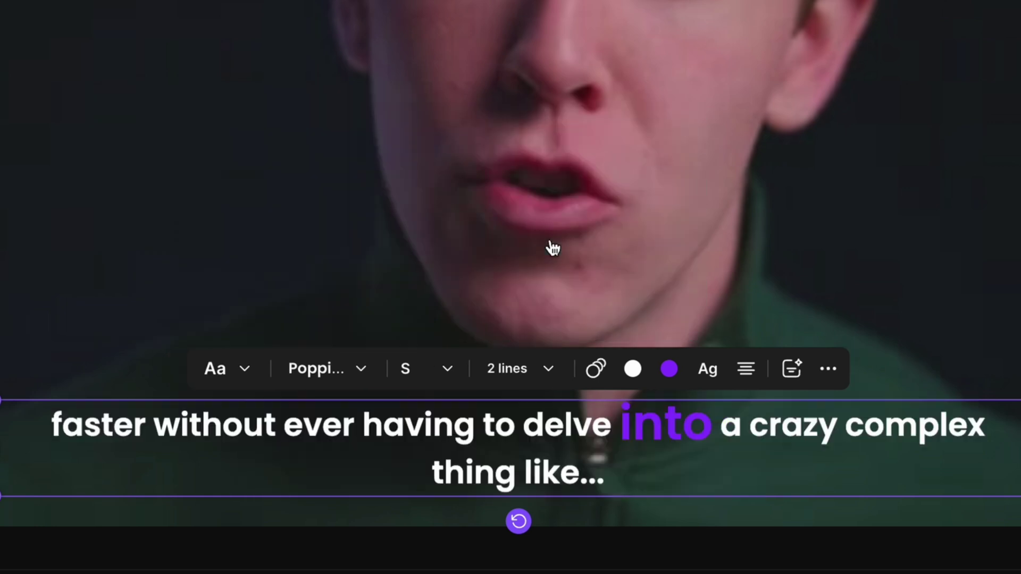
click(551, 248)
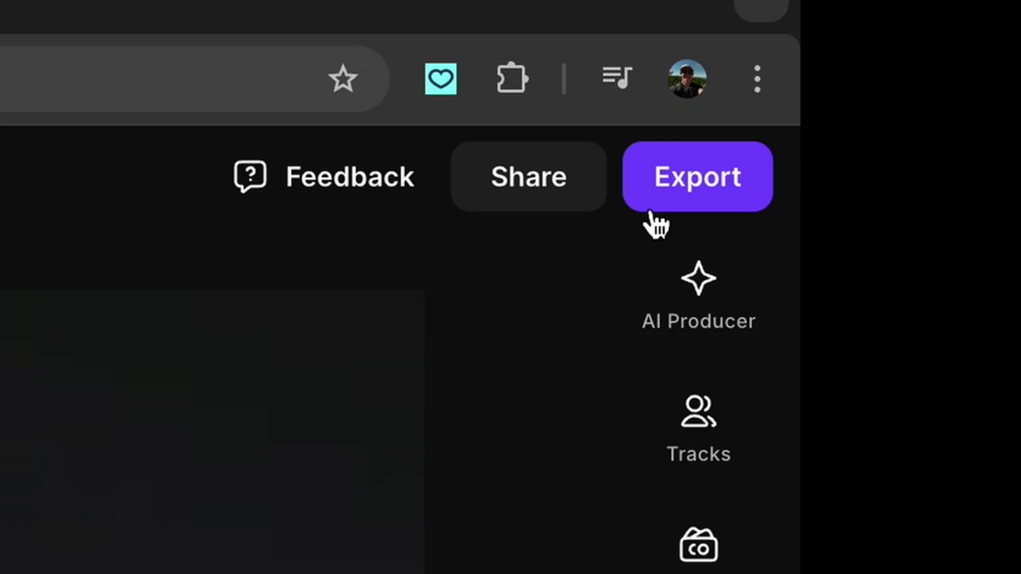
click(646, 220)
click(653, 219)
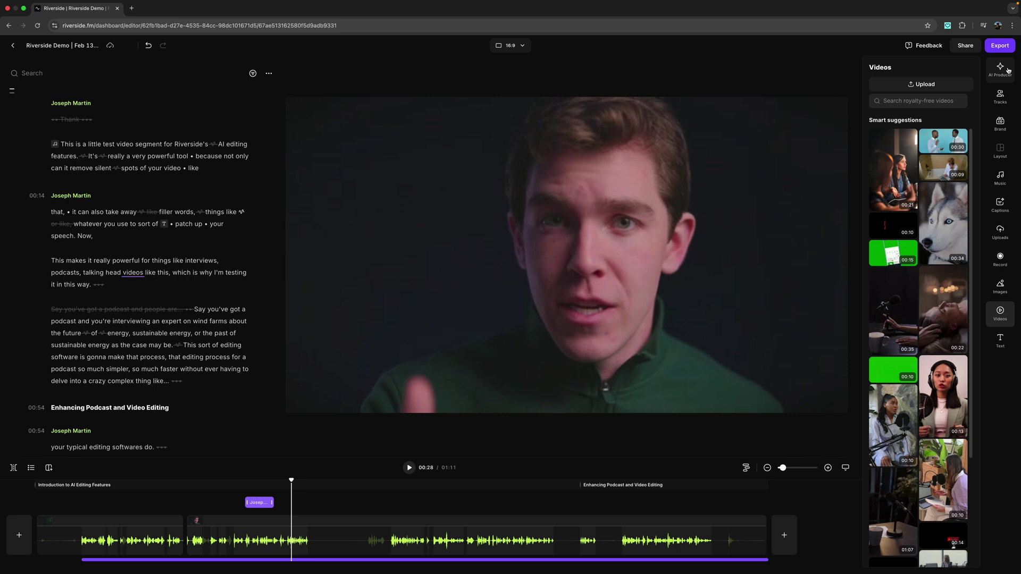
scroll(82, 322, down, 1)
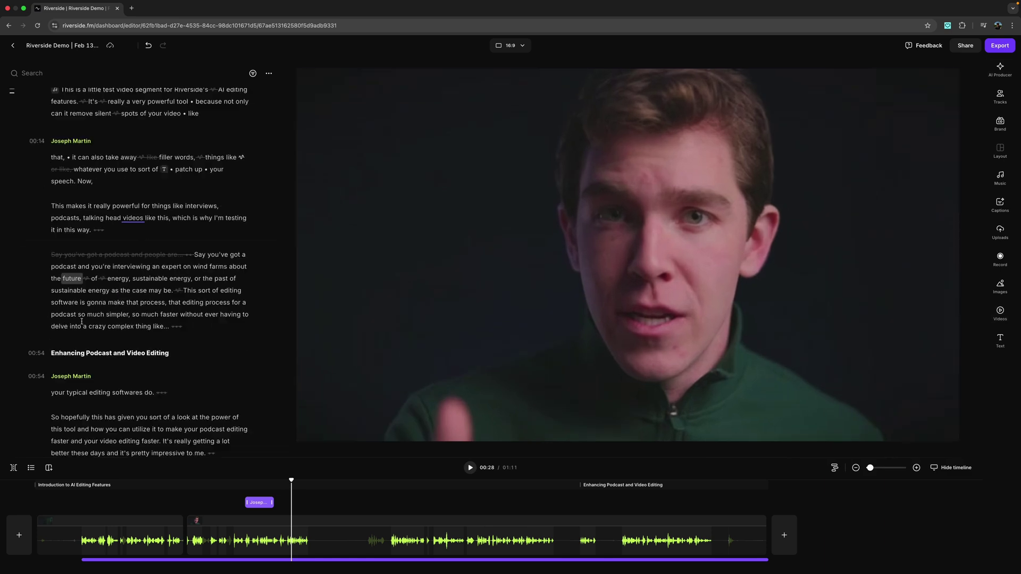
click(163, 304)
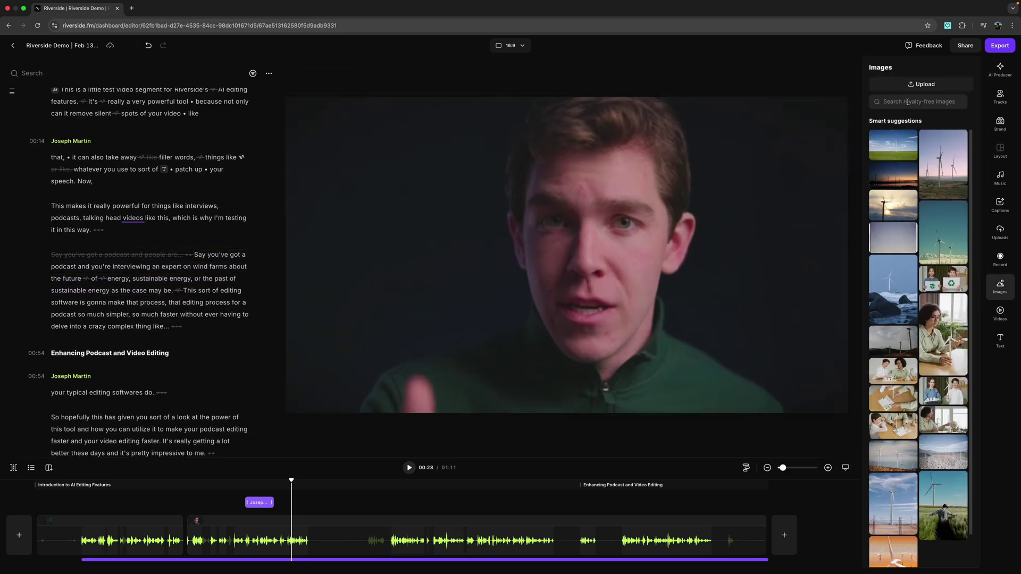
click(893, 145)
key(space)
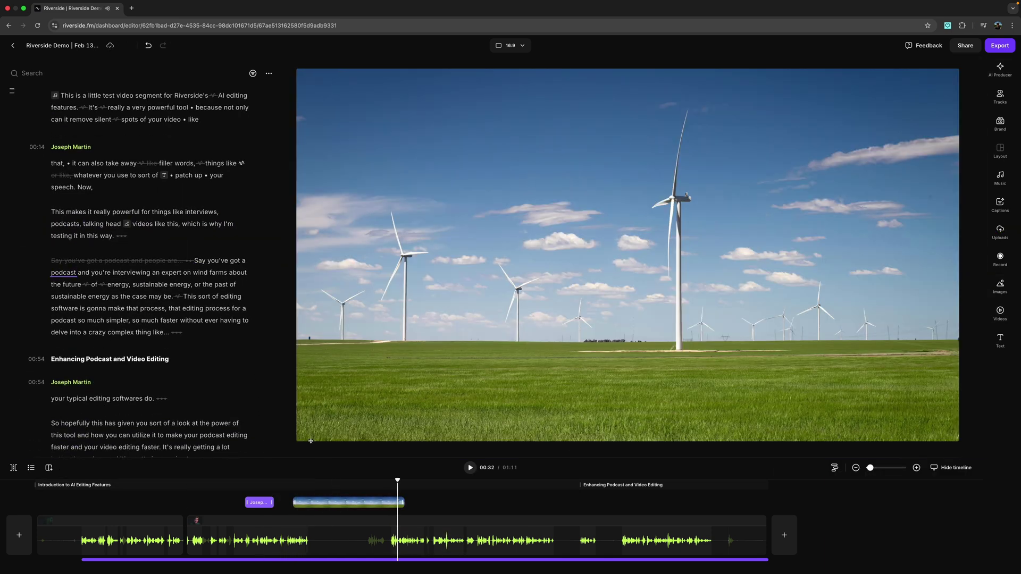
key(ctrl+z)
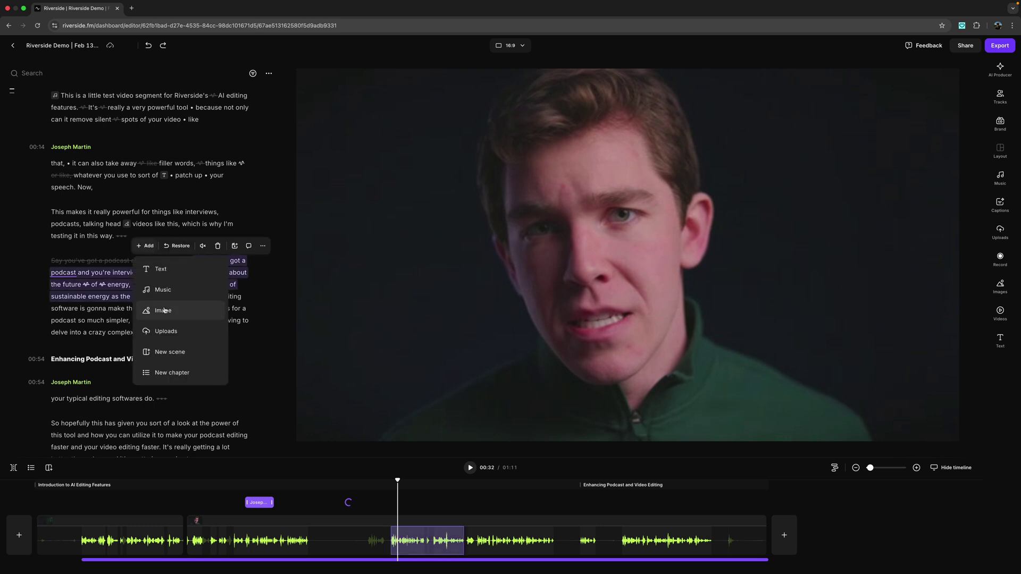